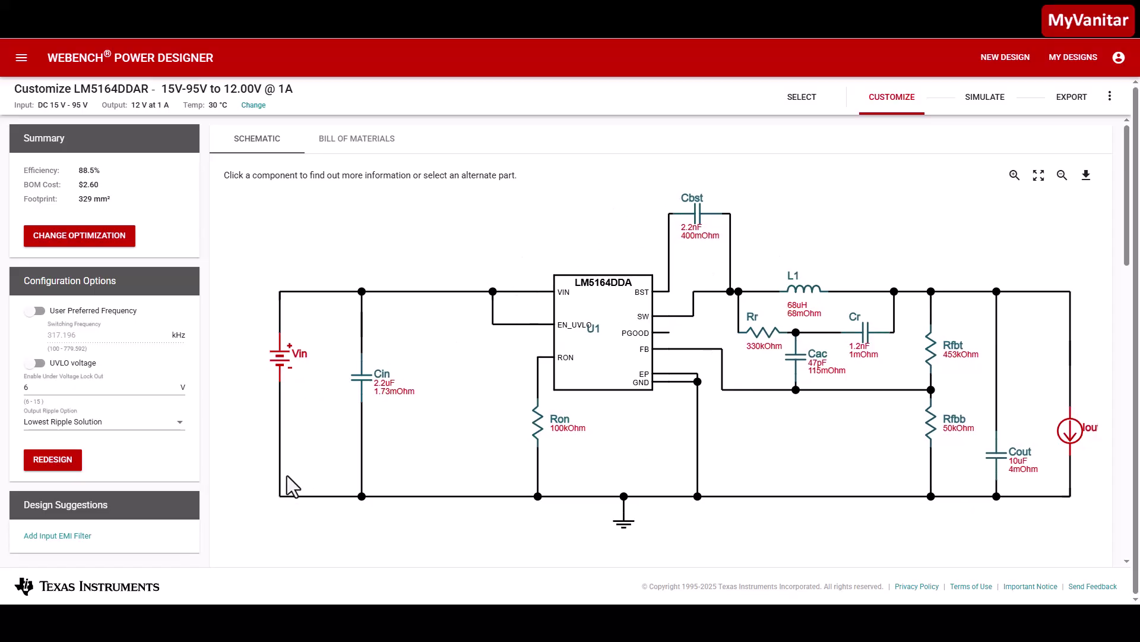
Return to the WEBENCH LM5164 design to review the output ripple options.
click(108, 431)
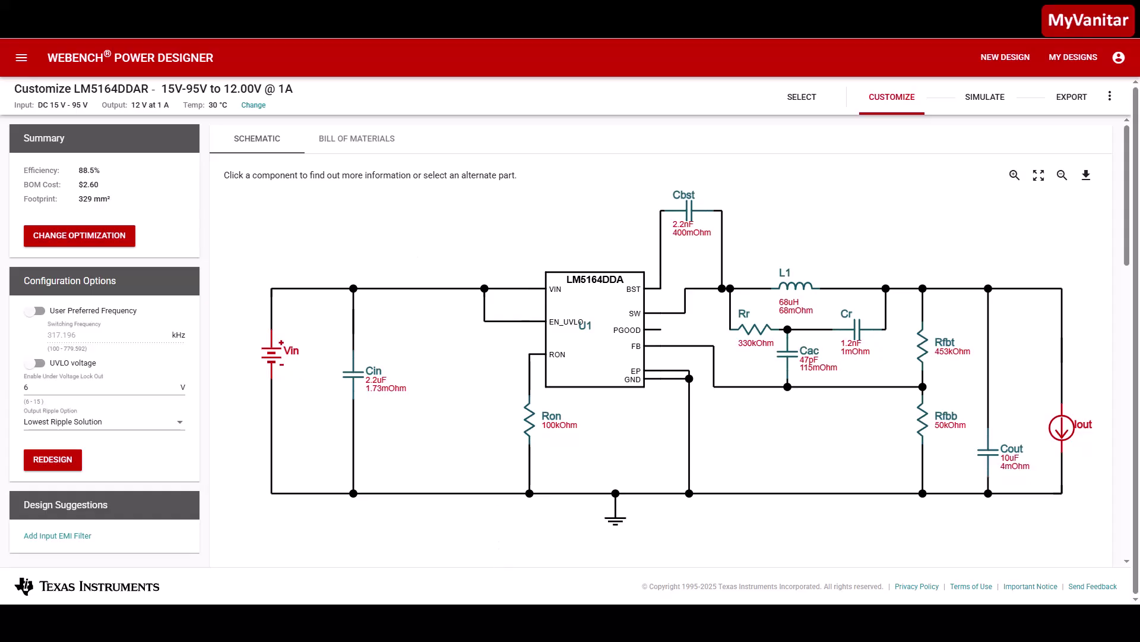
scroll(679, 273, up, 1)
scroll(680, 258, down, 1)
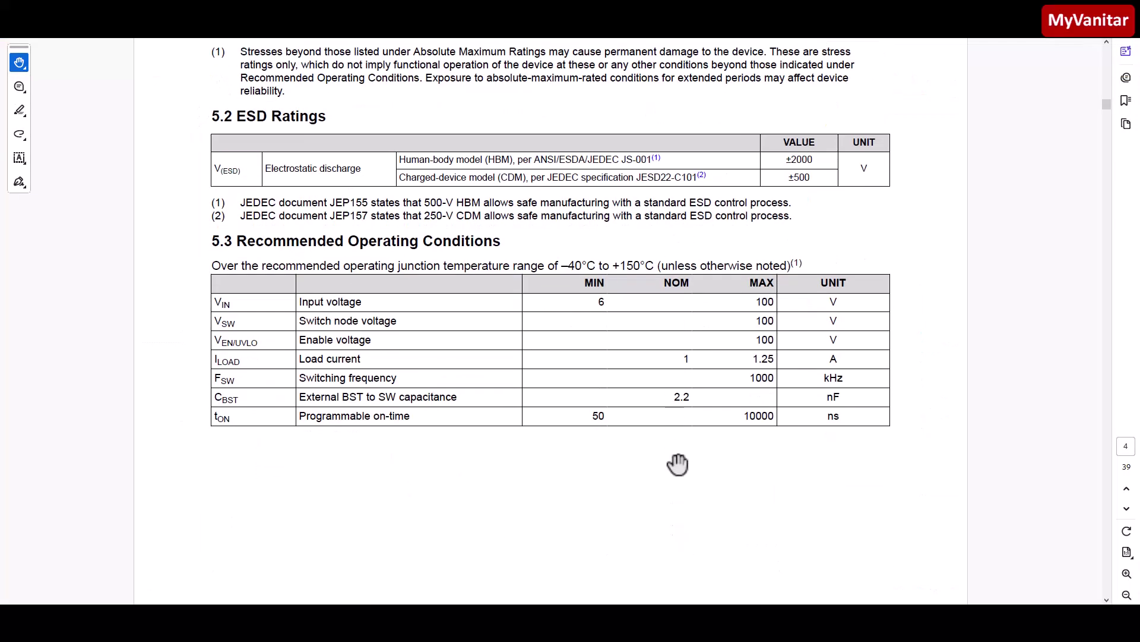
scroll(678, 477, down, 1)
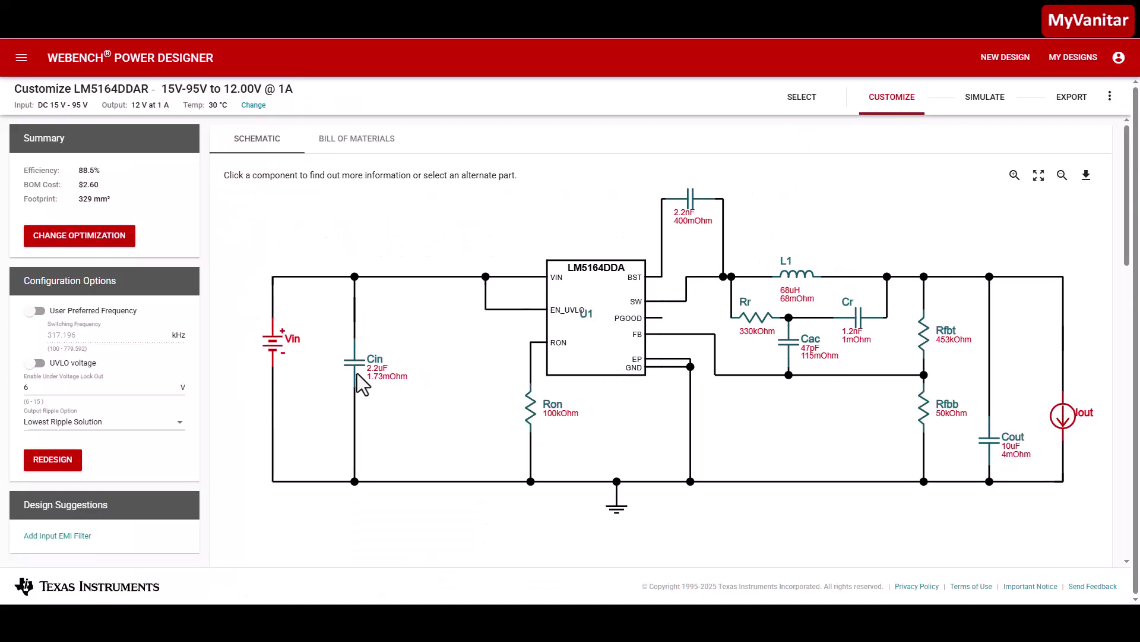
drag(461, 401, 453, 401)
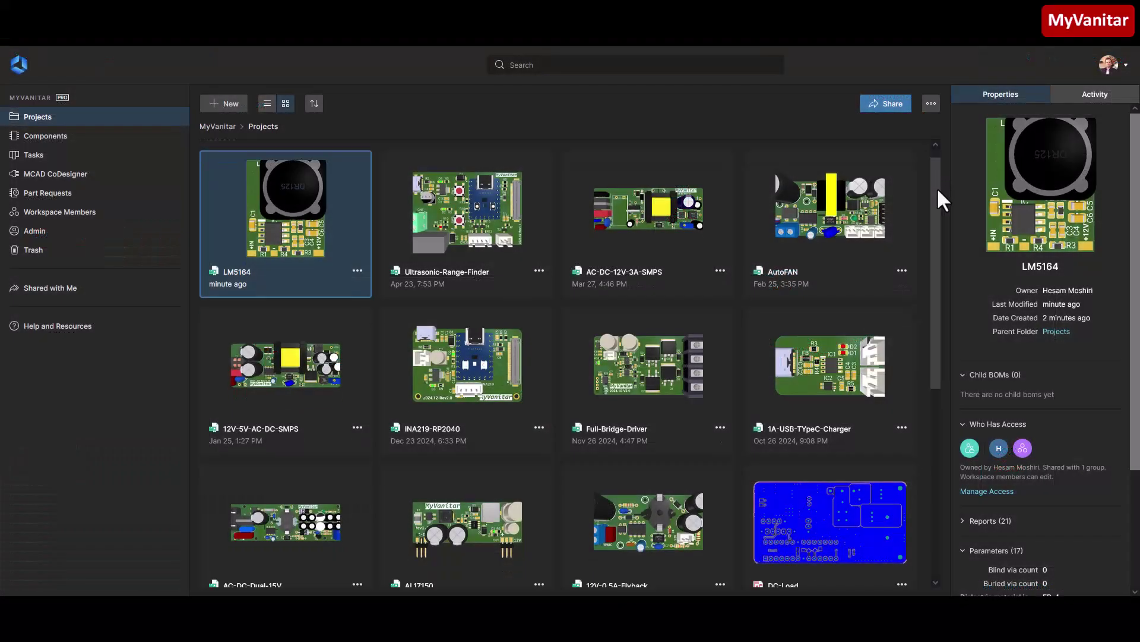
mouse_move(937, 187)
mouse_down()
mouse_move(937, 340)
mouse_move(934, 145)
mouse_up()
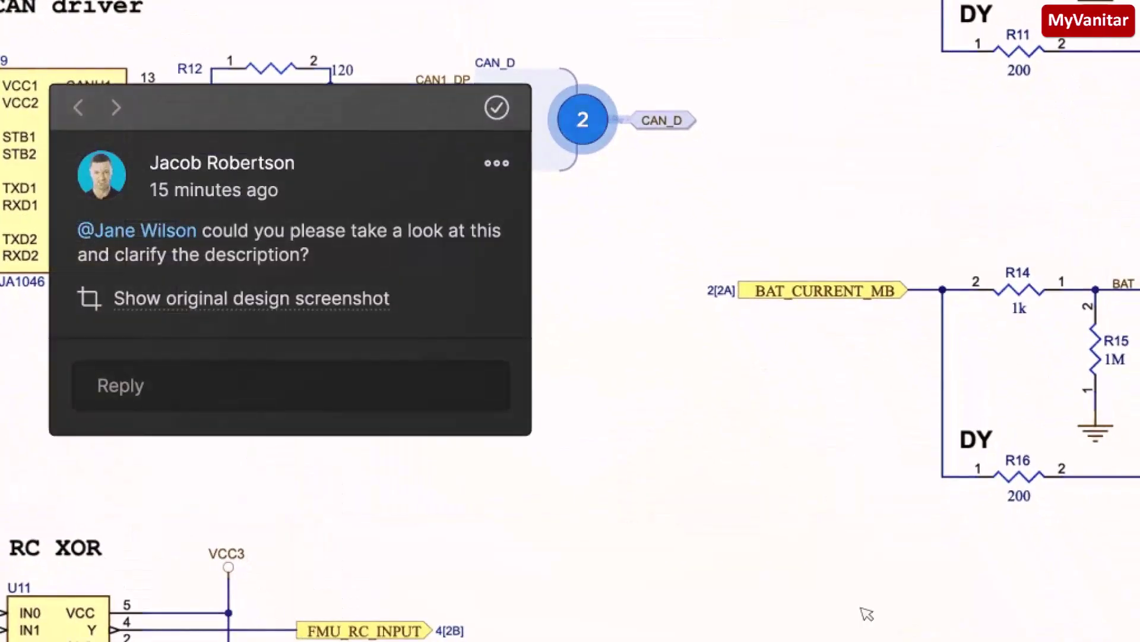
click(945, 303)
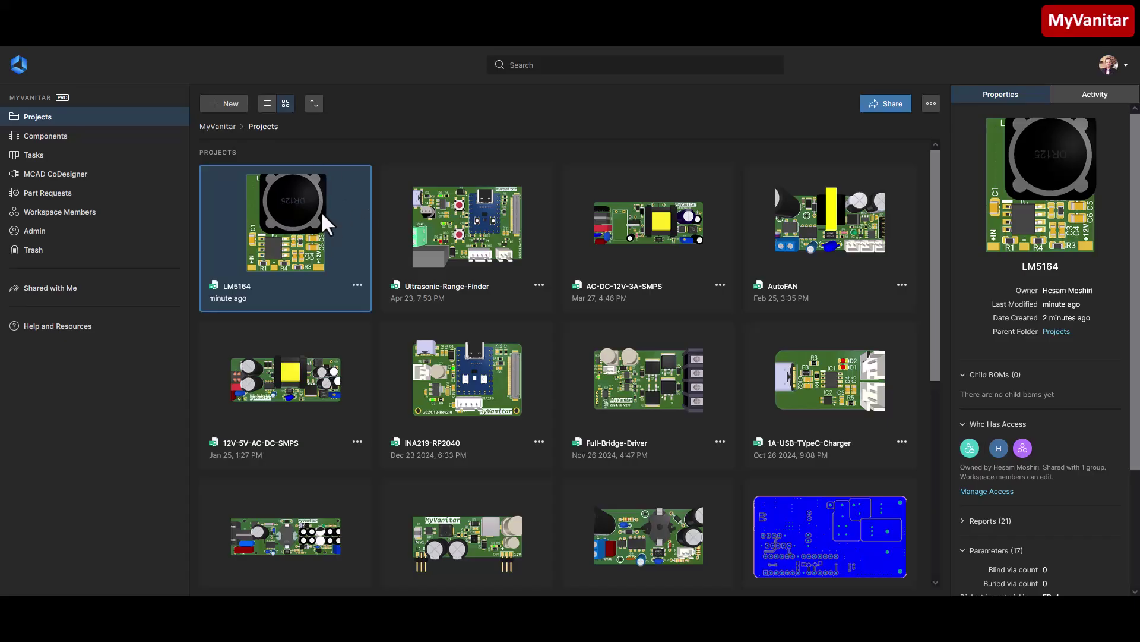
Open the LM5164 project and view its PCB layout and orbited 3D model, then the schematic.
double_click(303, 186)
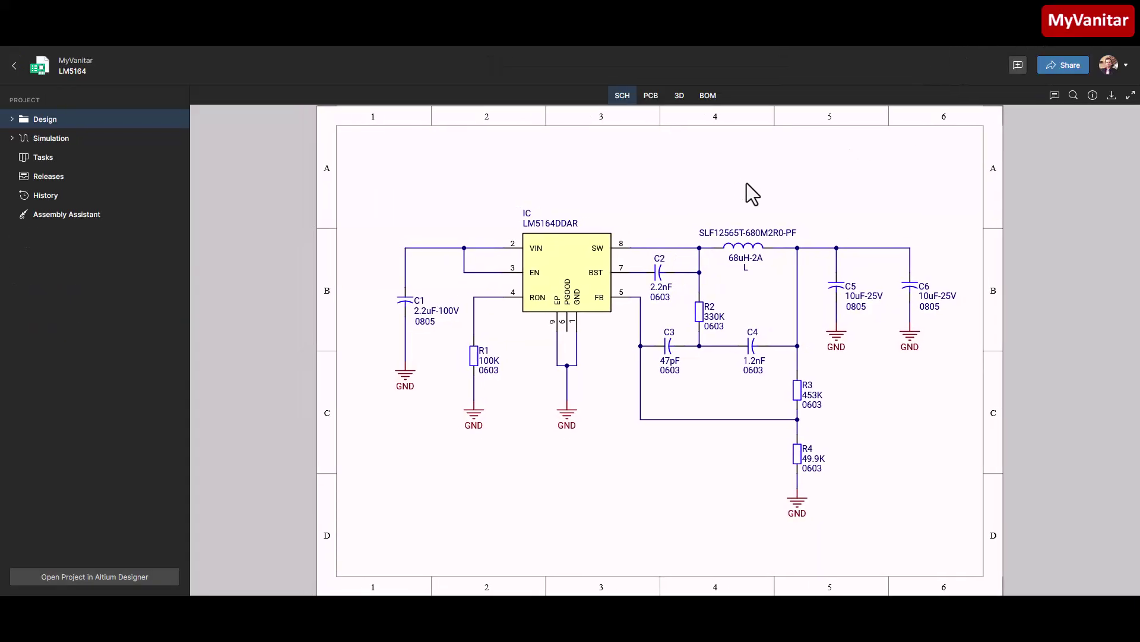
drag(634, 187, 606, 191)
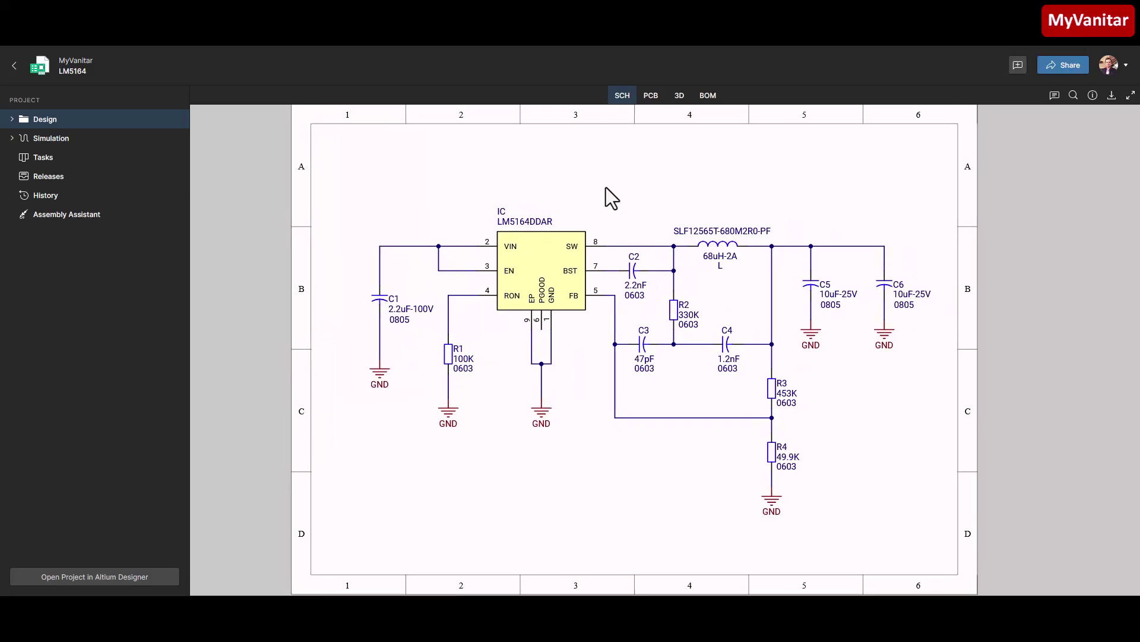
click(651, 95)
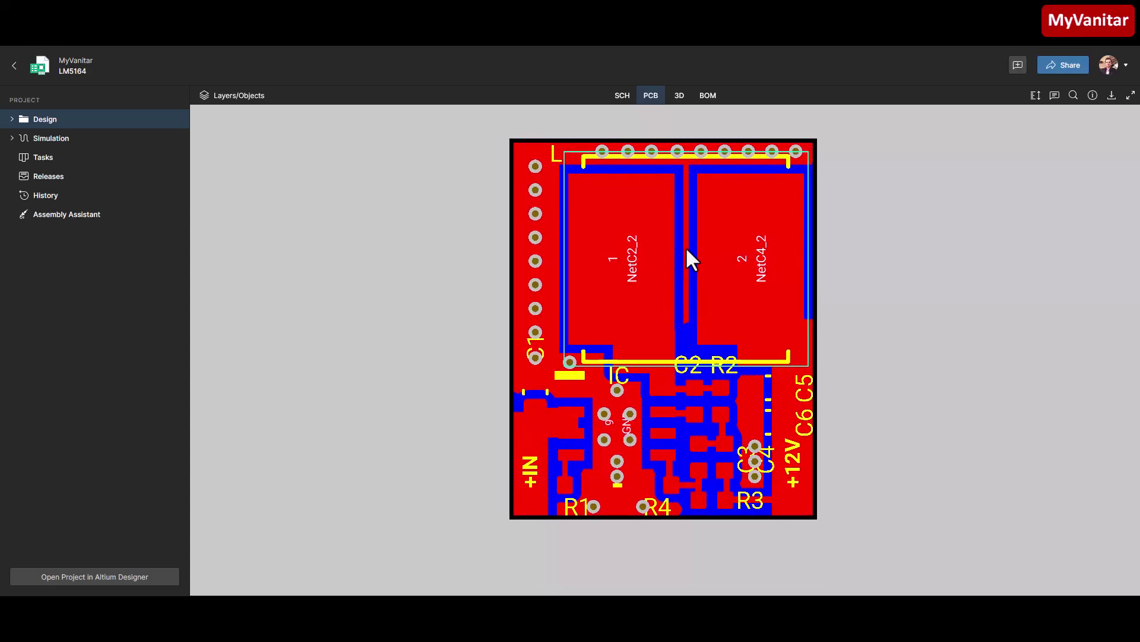
click(680, 96)
mouse_move(711, 211)
mouse_down()
mouse_move(558, 239)
mouse_move(603, 288)
mouse_up()
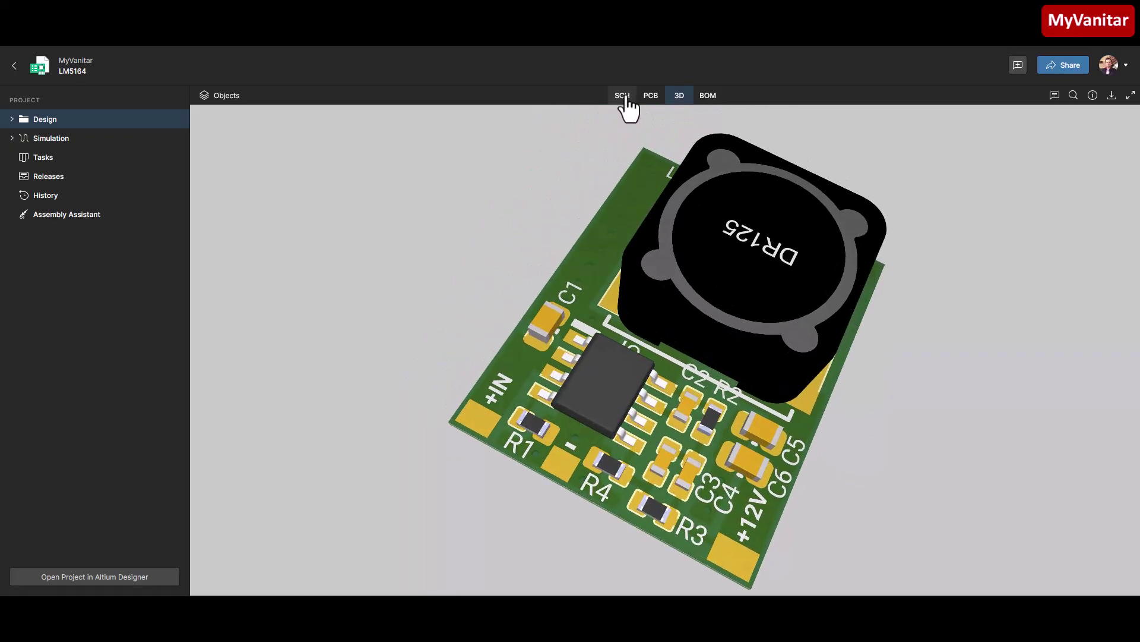
click(622, 95)
drag(659, 183, 662, 188)
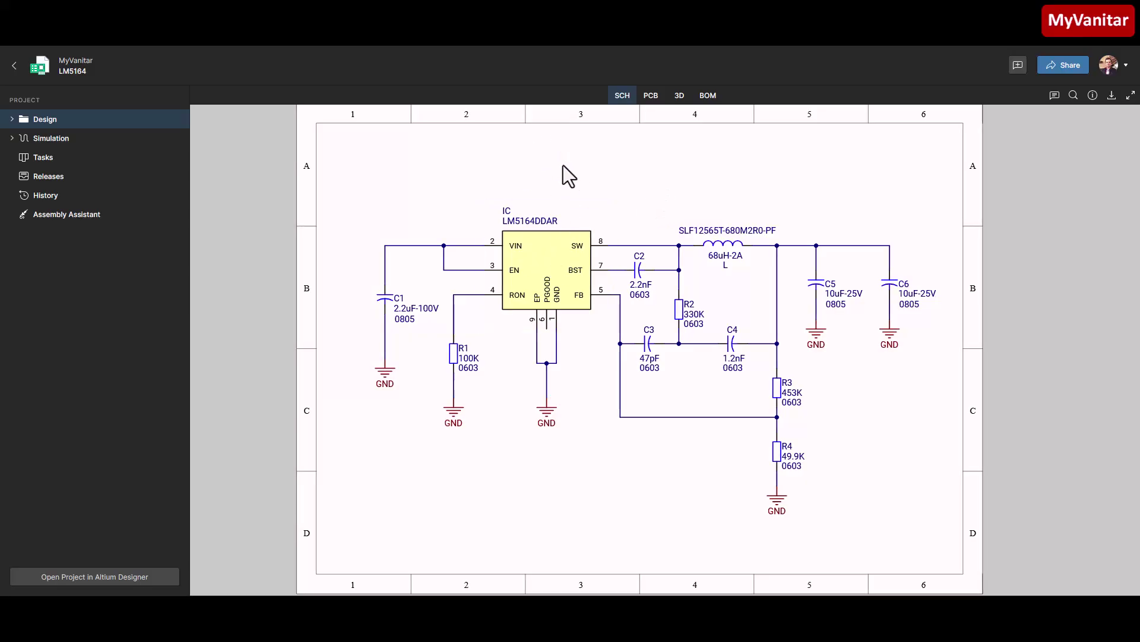
Pan around the LM5164 schematic sheet to inspect it.
drag(569, 167, 563, 172)
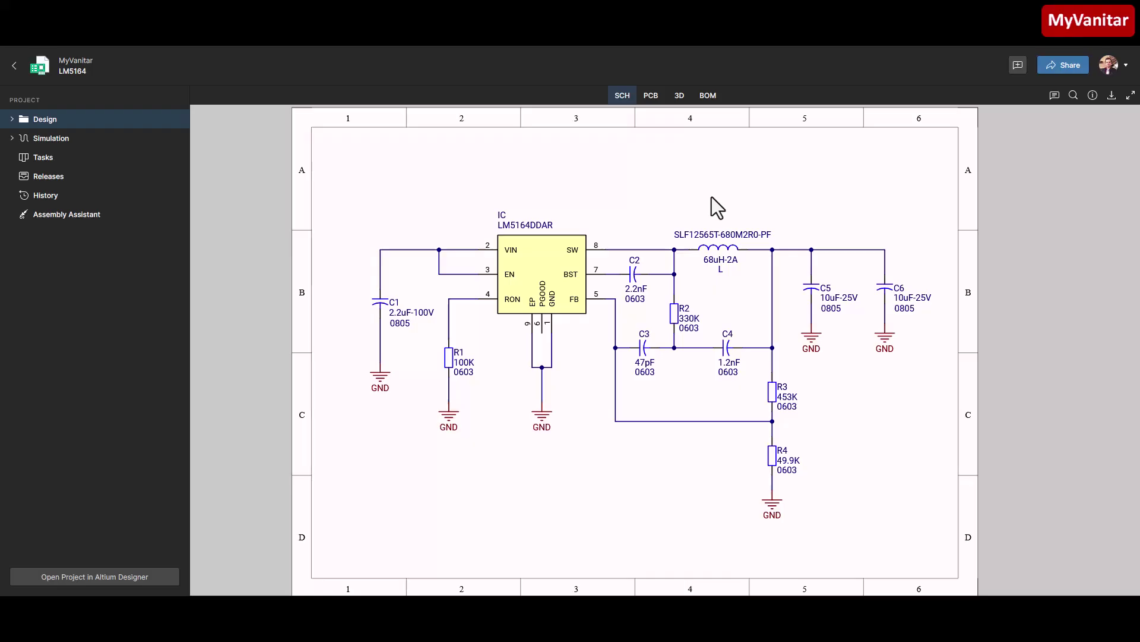
drag(711, 197, 716, 193)
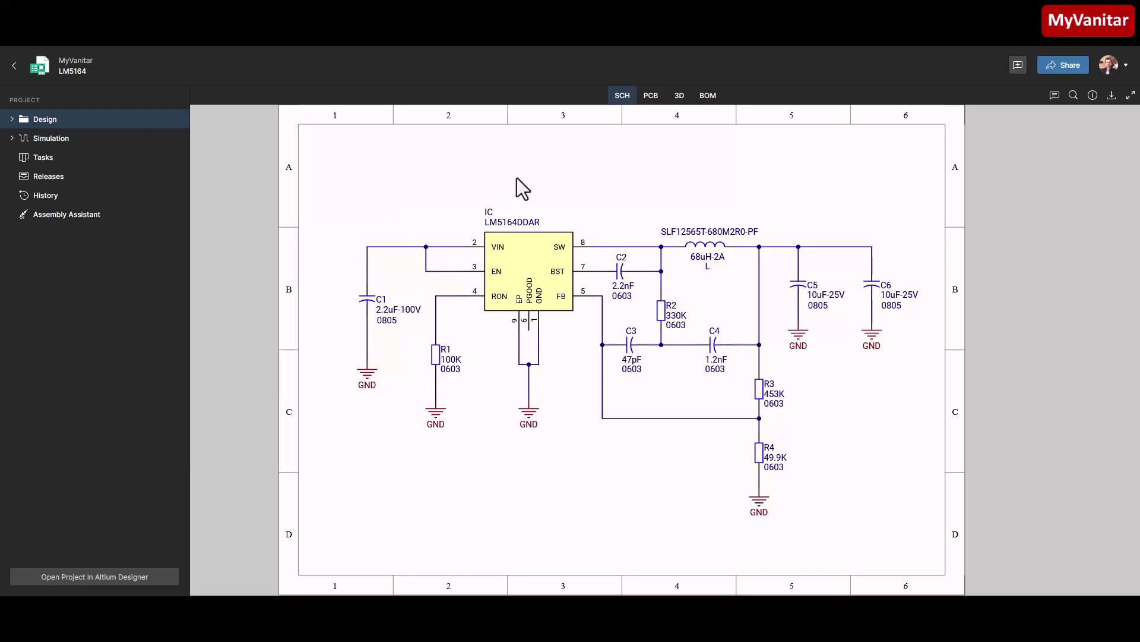
drag(516, 177, 523, 185)
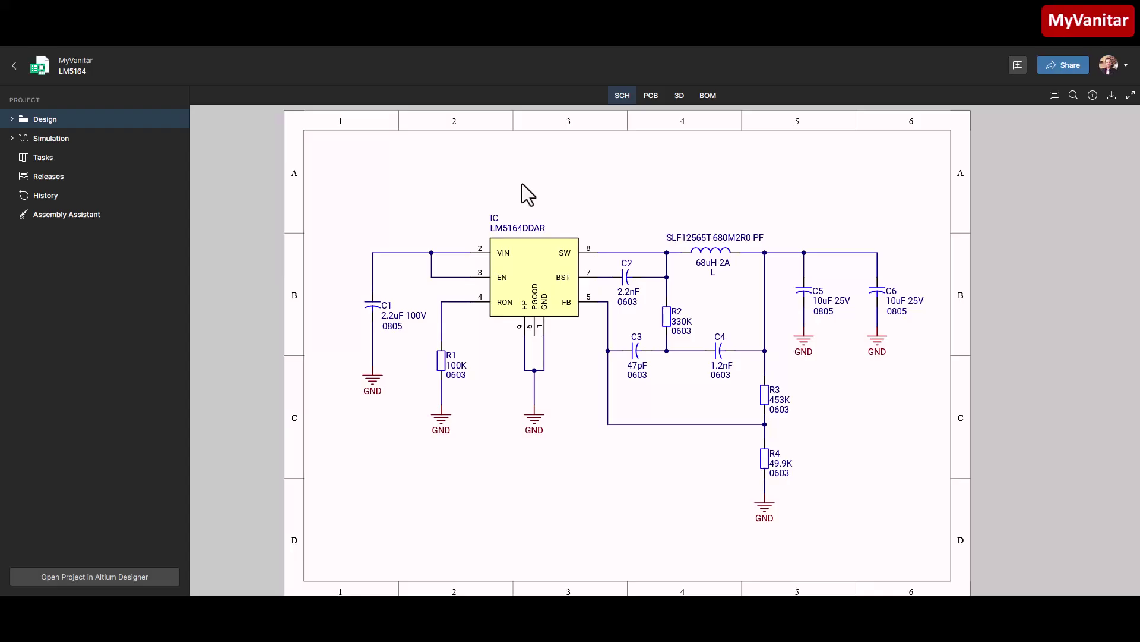
Show the LM5164 board layout with its layers list open, and pan across the board.
click(643, 104)
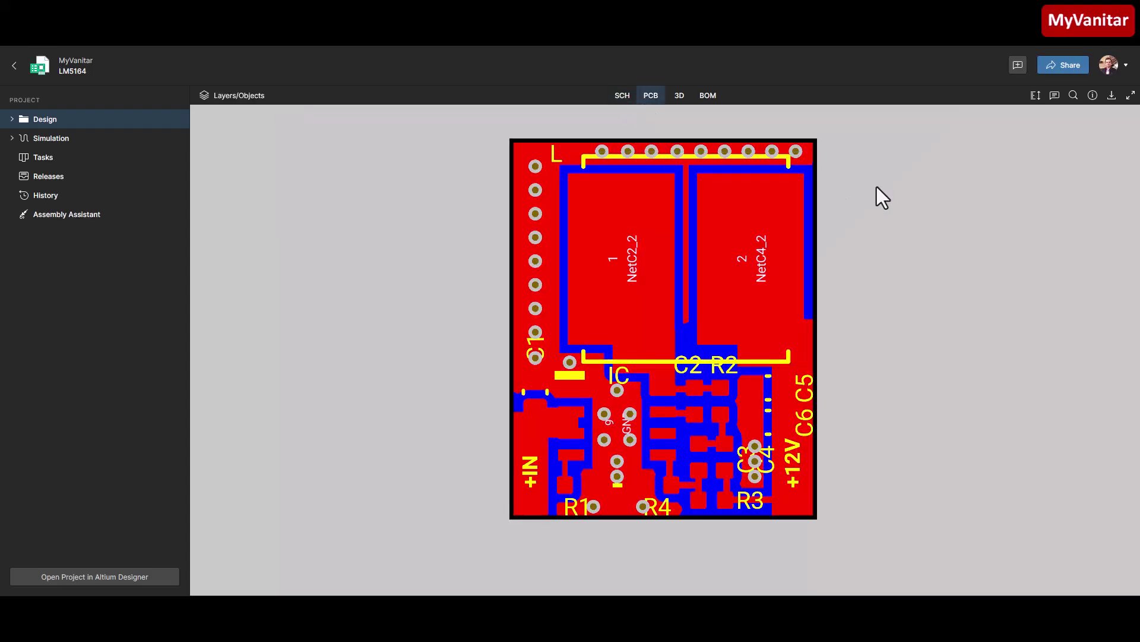
click(239, 98)
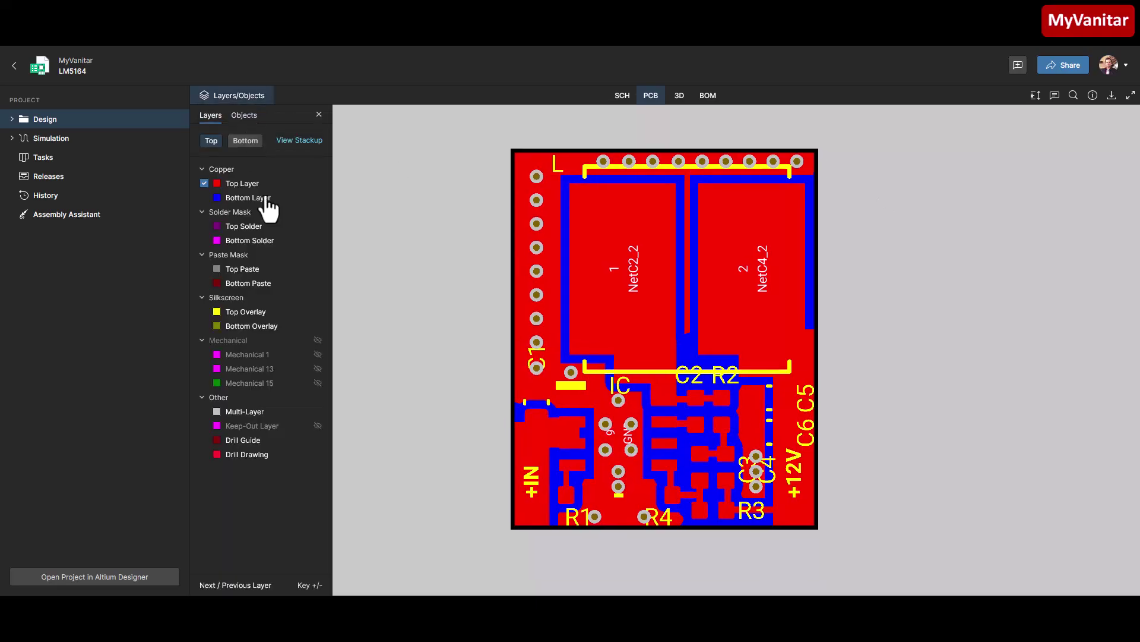
drag(912, 298, 917, 292)
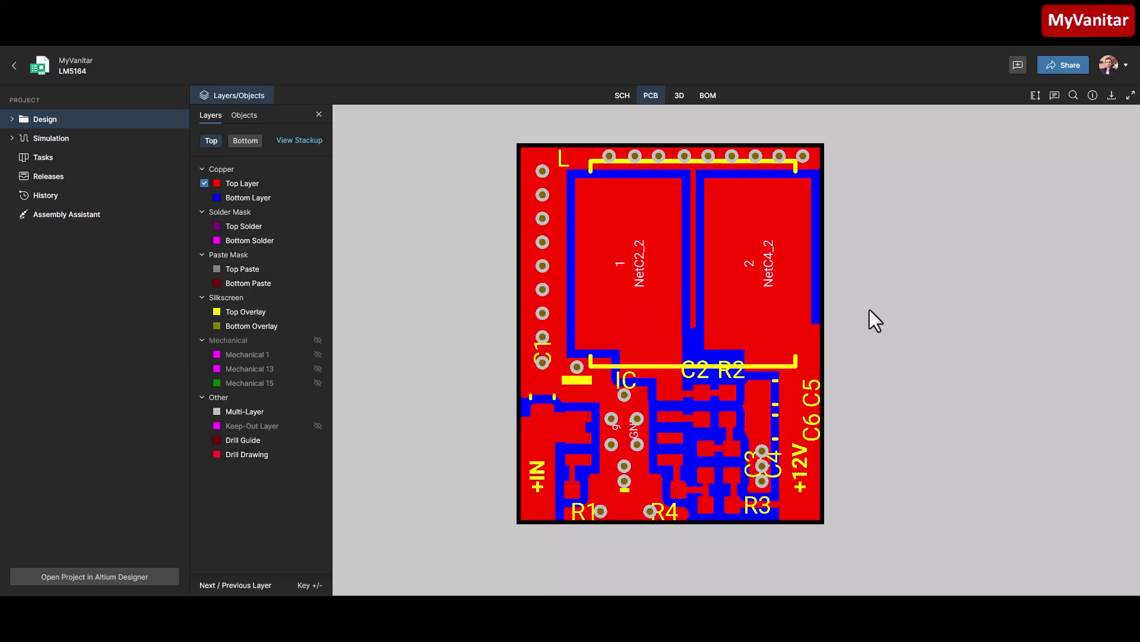
mouse_move(866, 309)
mouse_down()
mouse_move(886, 310)
mouse_move(865, 305)
mouse_up()
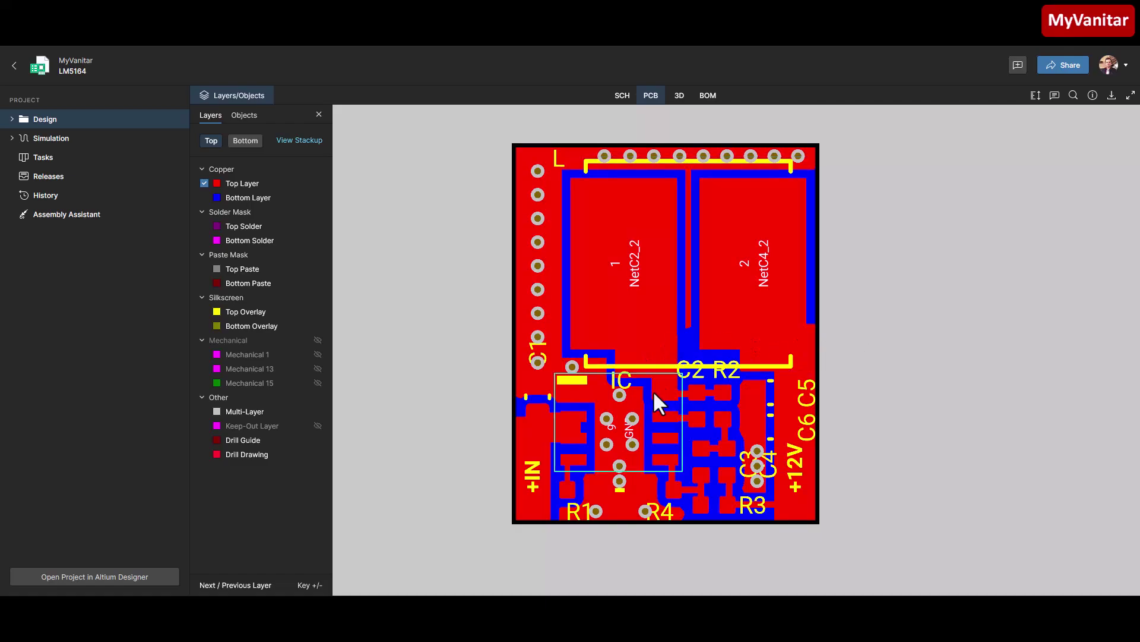
drag(871, 323, 881, 318)
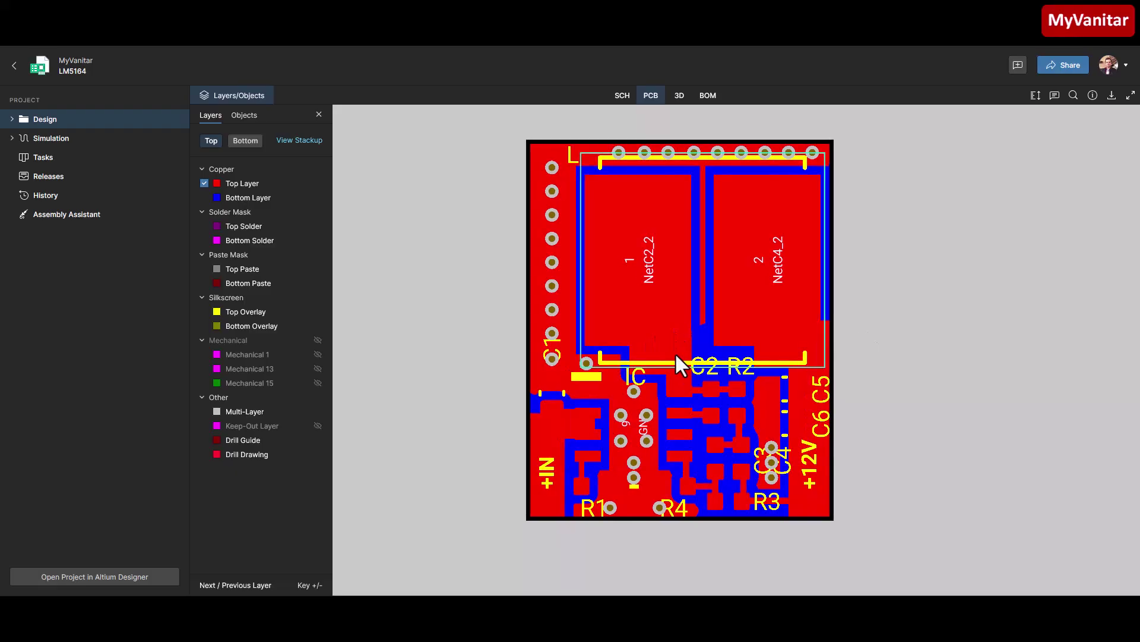
drag(870, 320, 885, 328)
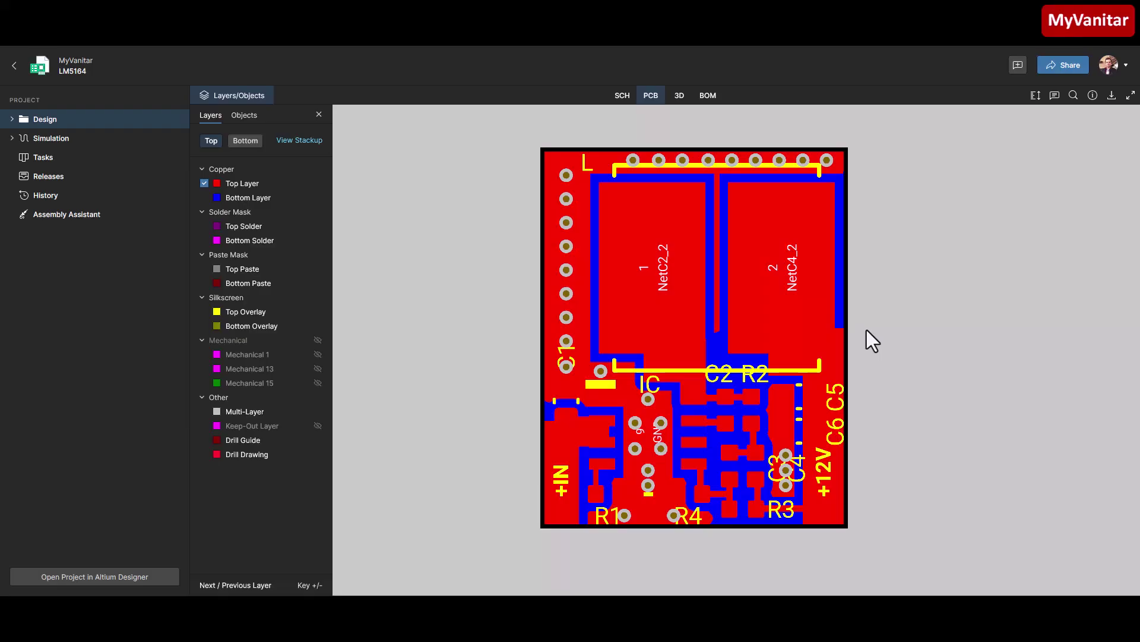
scroll(913, 324, down, 1)
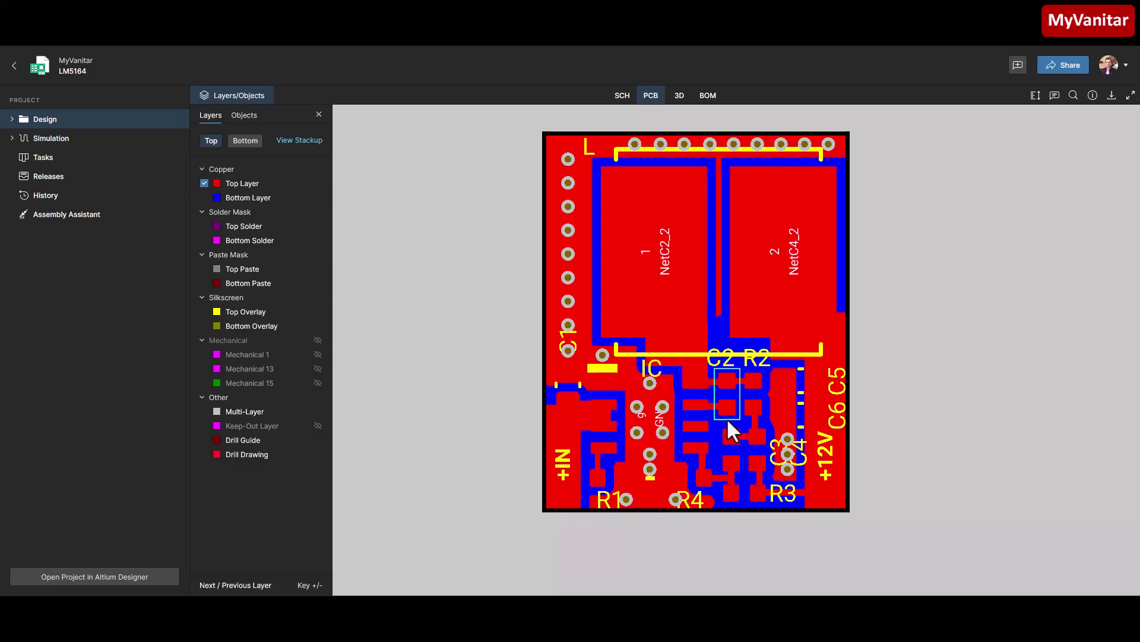
Hide Top Layer copper, and toggle the Top Overlay silkscreen off and back on.
mouse_move(258, 183)
click(317, 184)
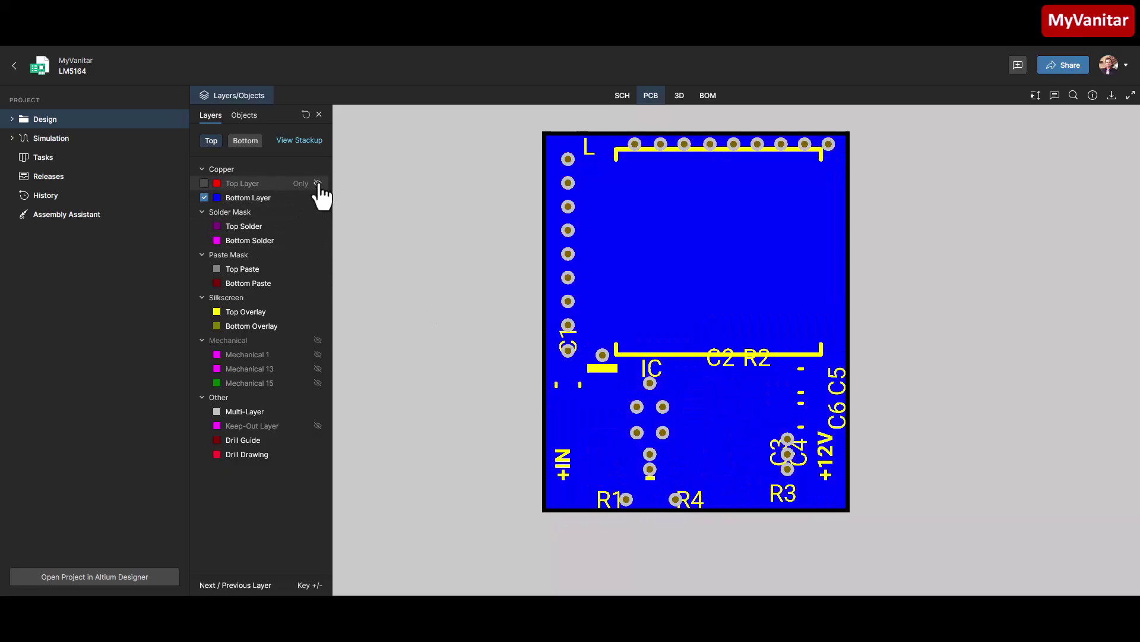
click(317, 313)
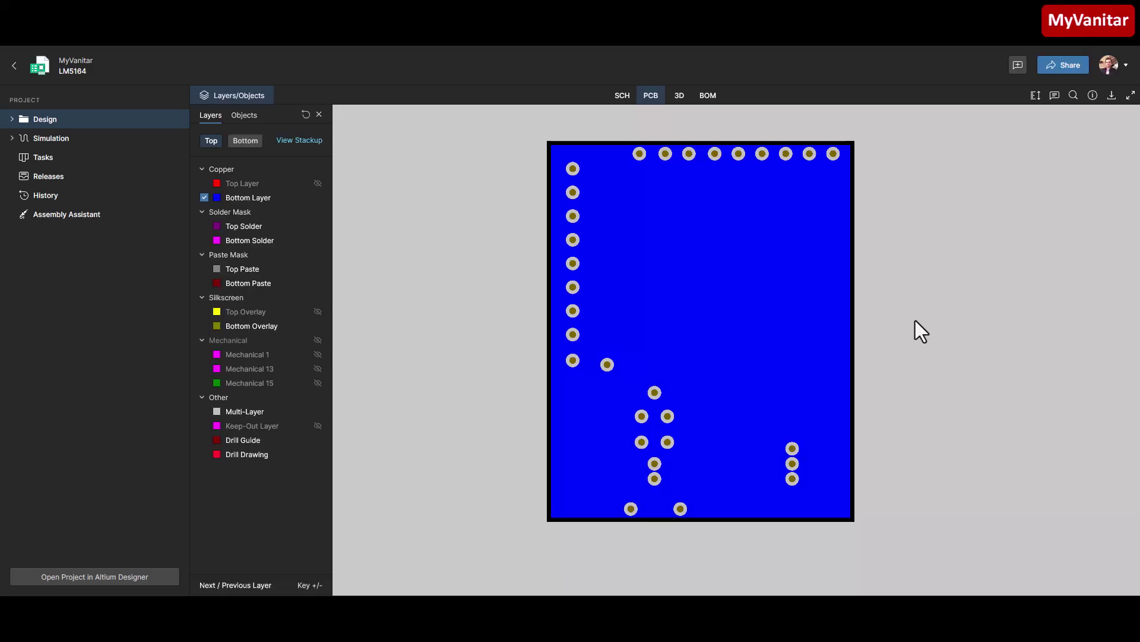
click(318, 311)
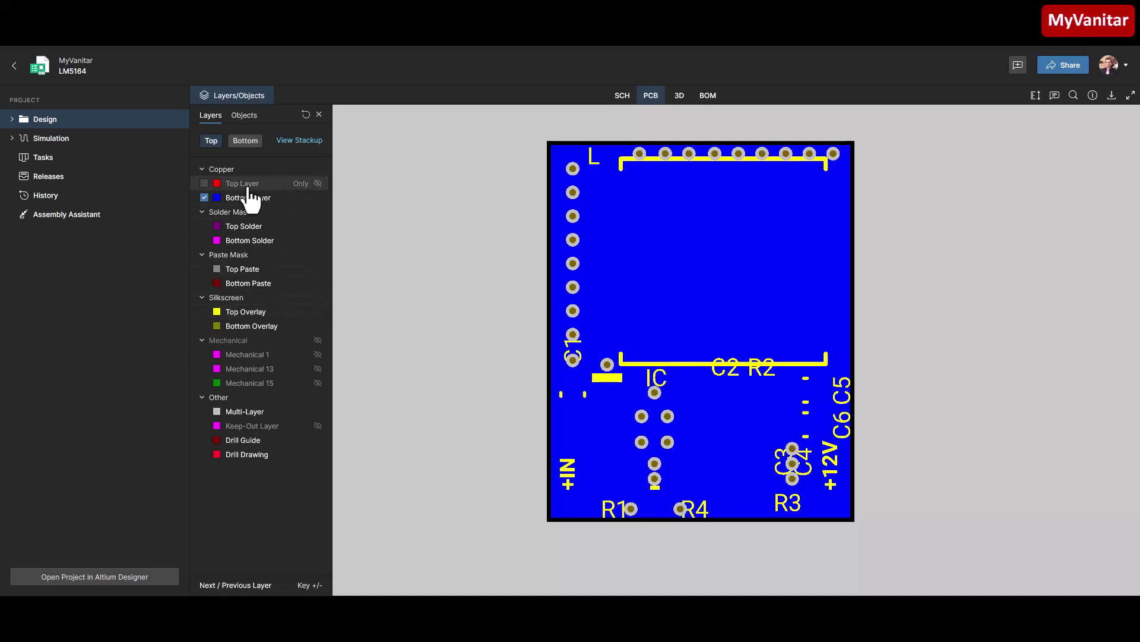
click(203, 183)
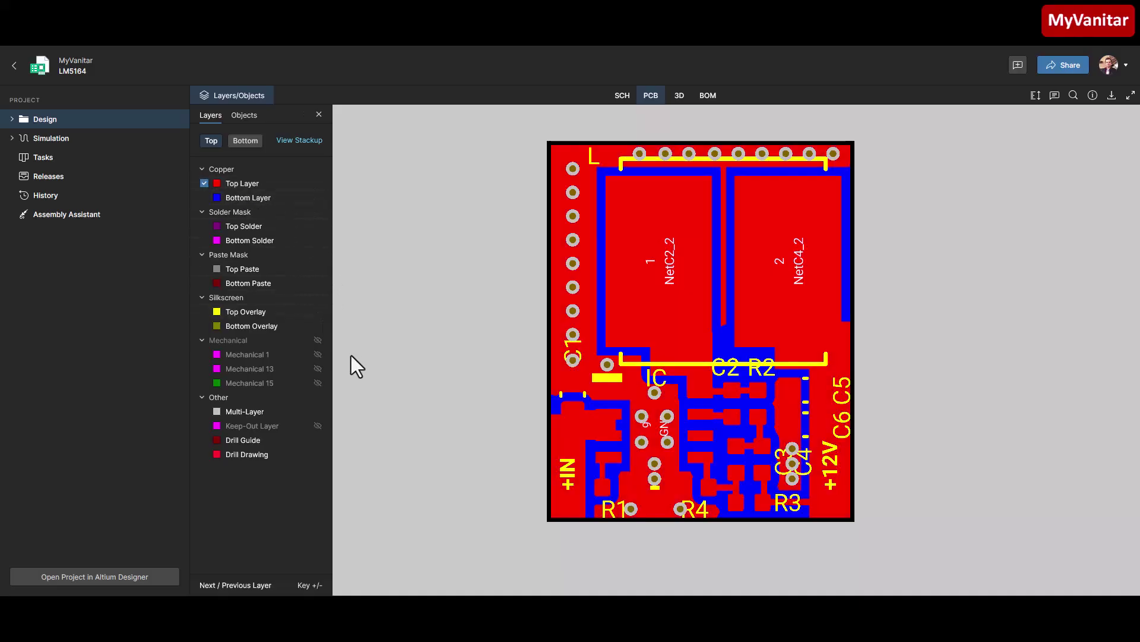
drag(957, 339, 944, 325)
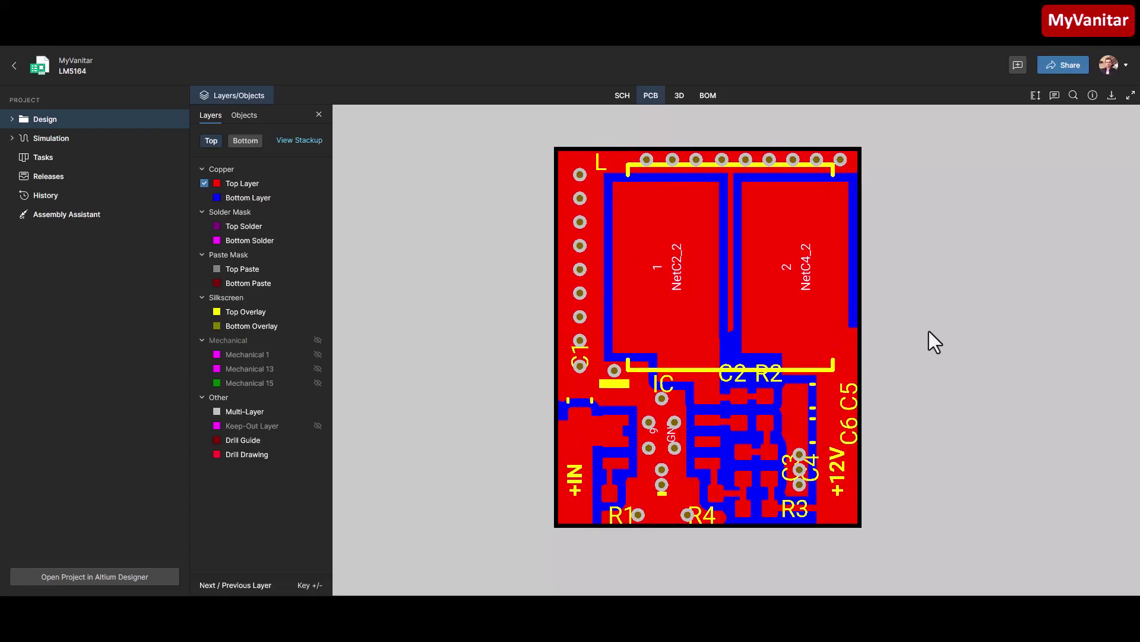
drag(925, 332, 925, 325)
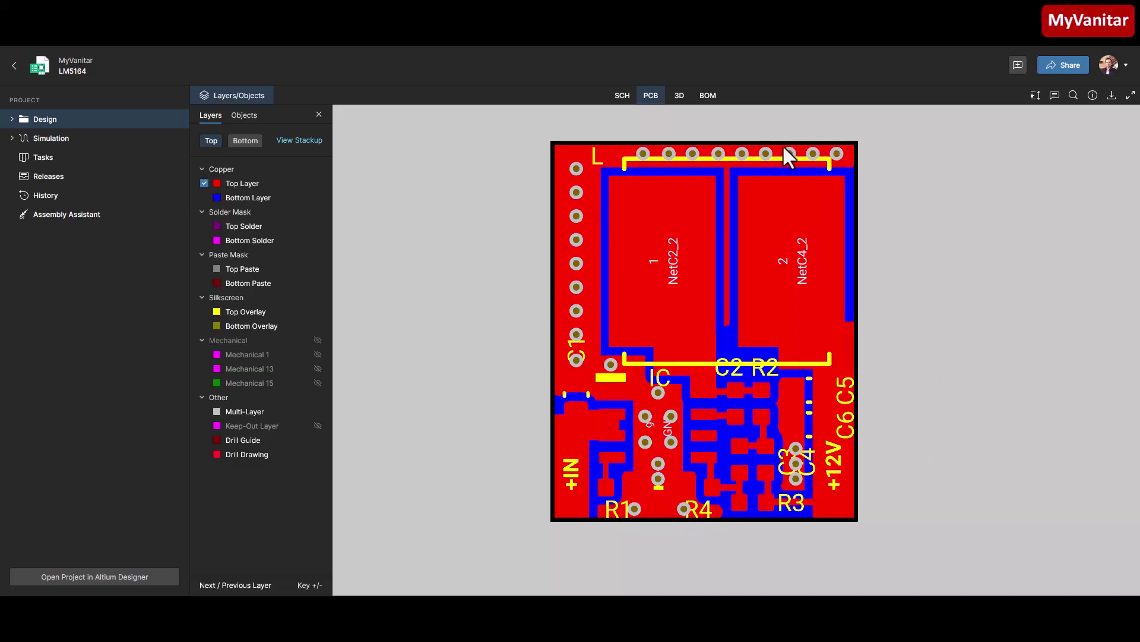
drag(931, 328, 935, 326)
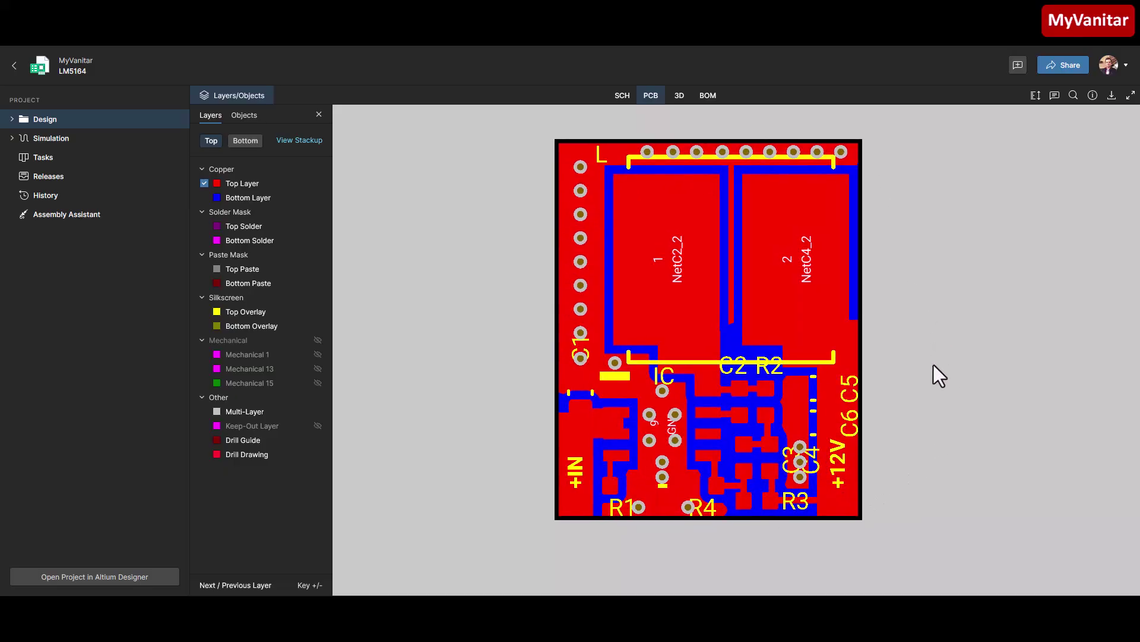
scroll(937, 310, up, 1)
scroll(930, 300, down, 1)
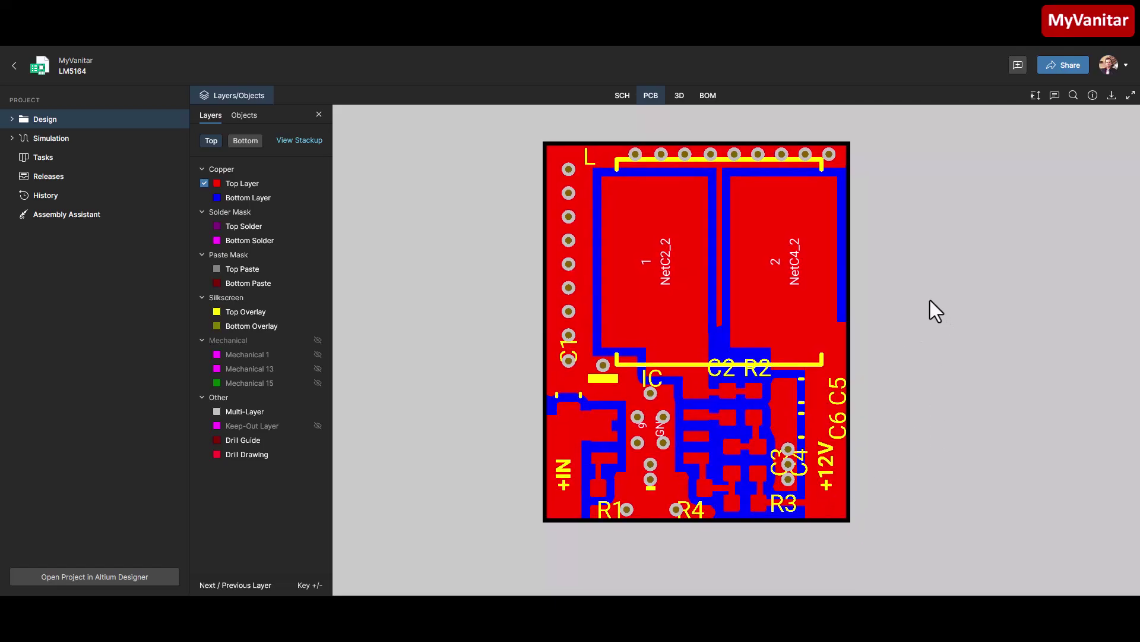
scroll(930, 300, up, 1)
scroll(924, 356, down, 1)
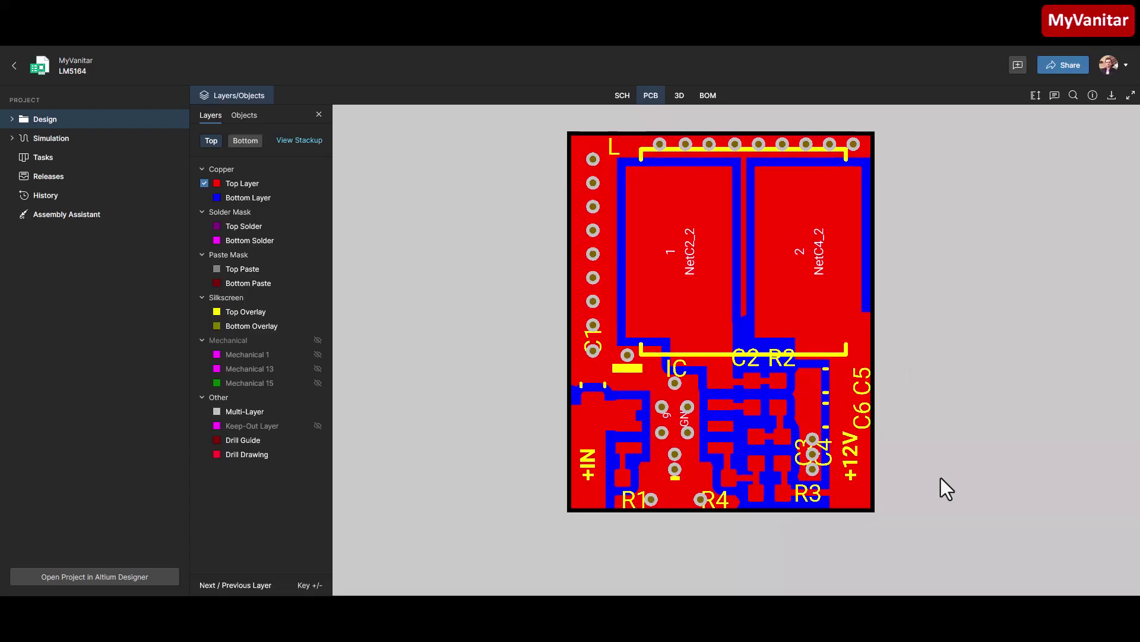
scroll(948, 431, up, 1)
scroll(948, 363, down, 1)
drag(942, 362, 938, 362)
scroll(938, 359, up, 1)
scroll(939, 352, down, 1)
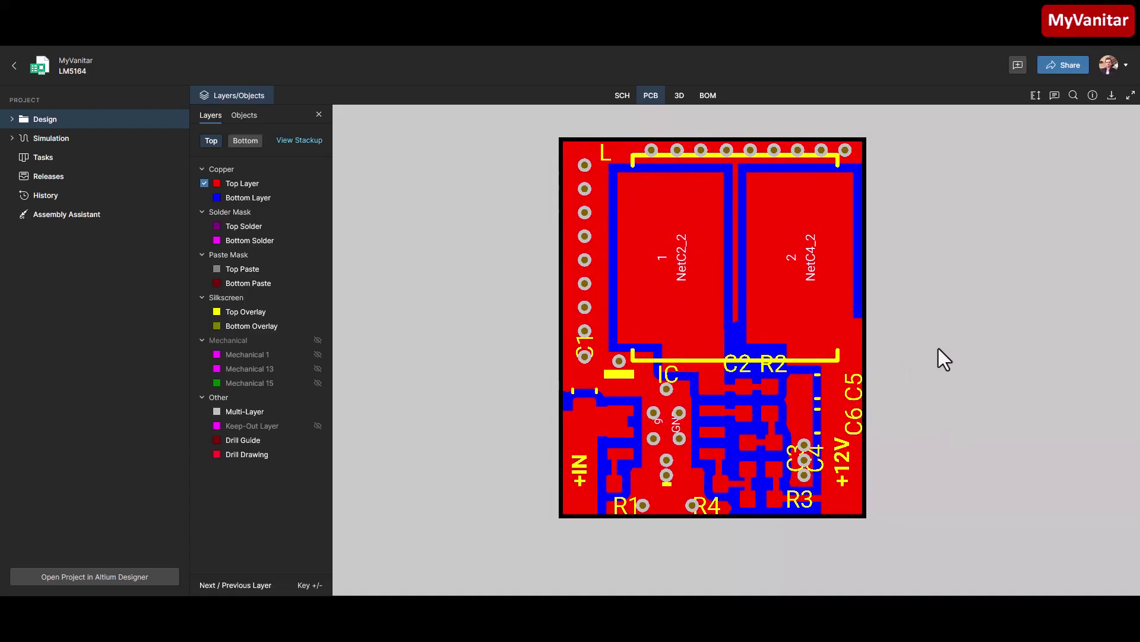
drag(939, 350, 945, 349)
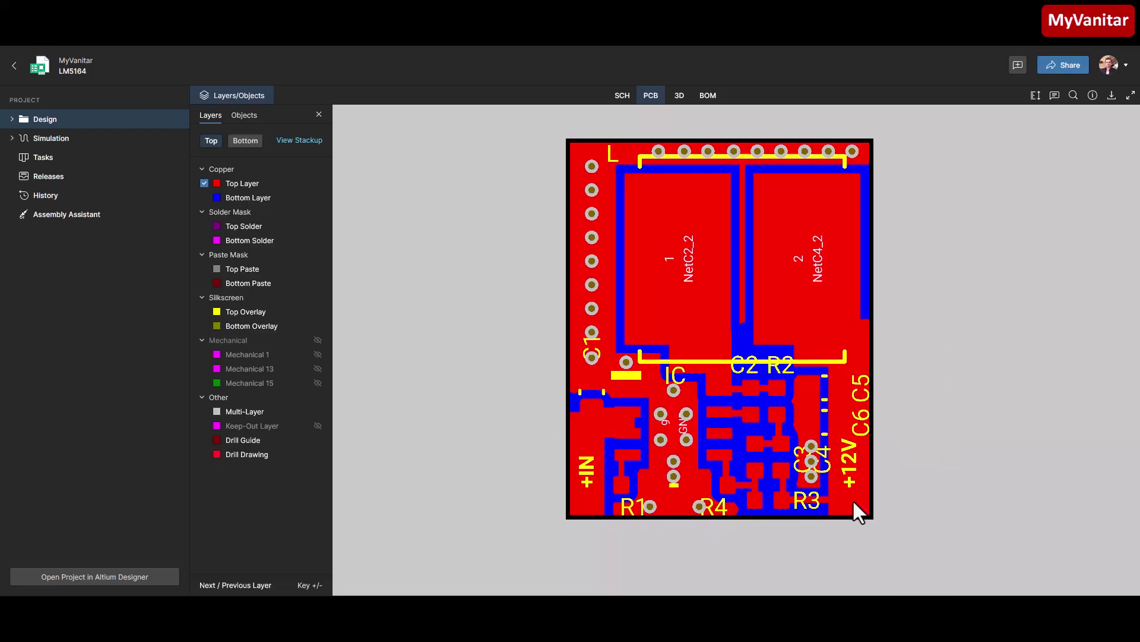
drag(947, 359, 948, 366)
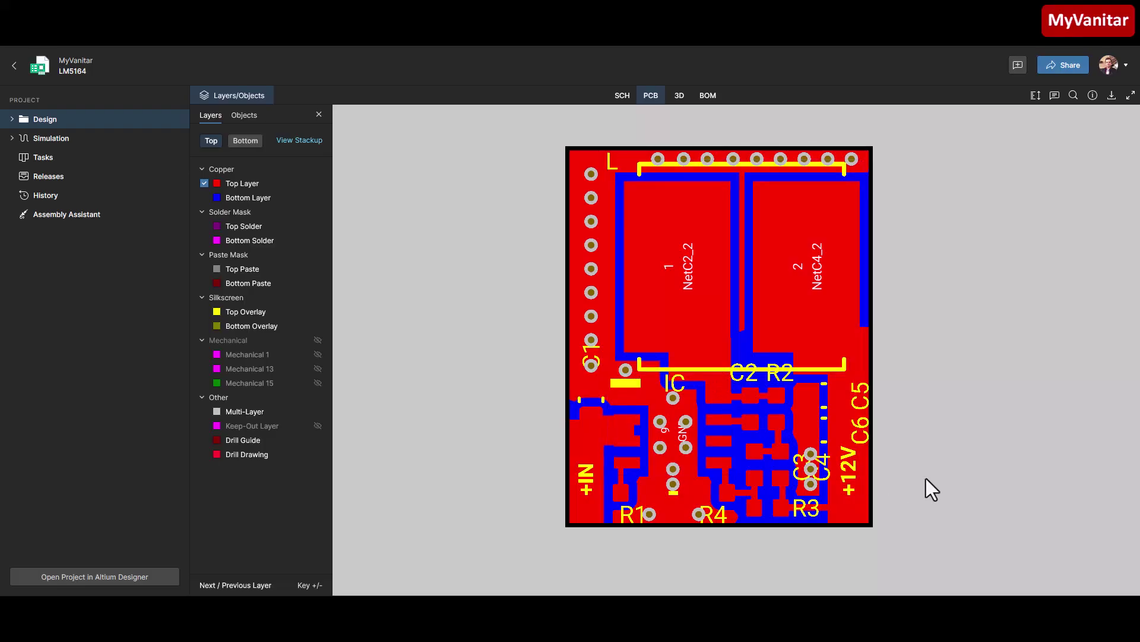
drag(926, 477, 921, 479)
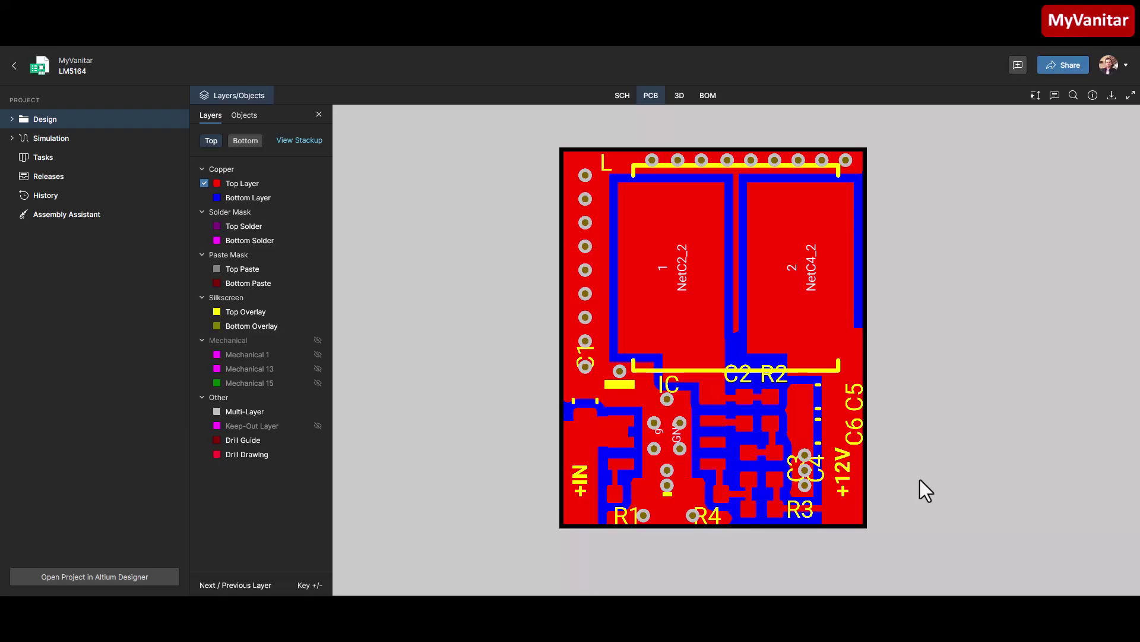
drag(926, 454, 930, 455)
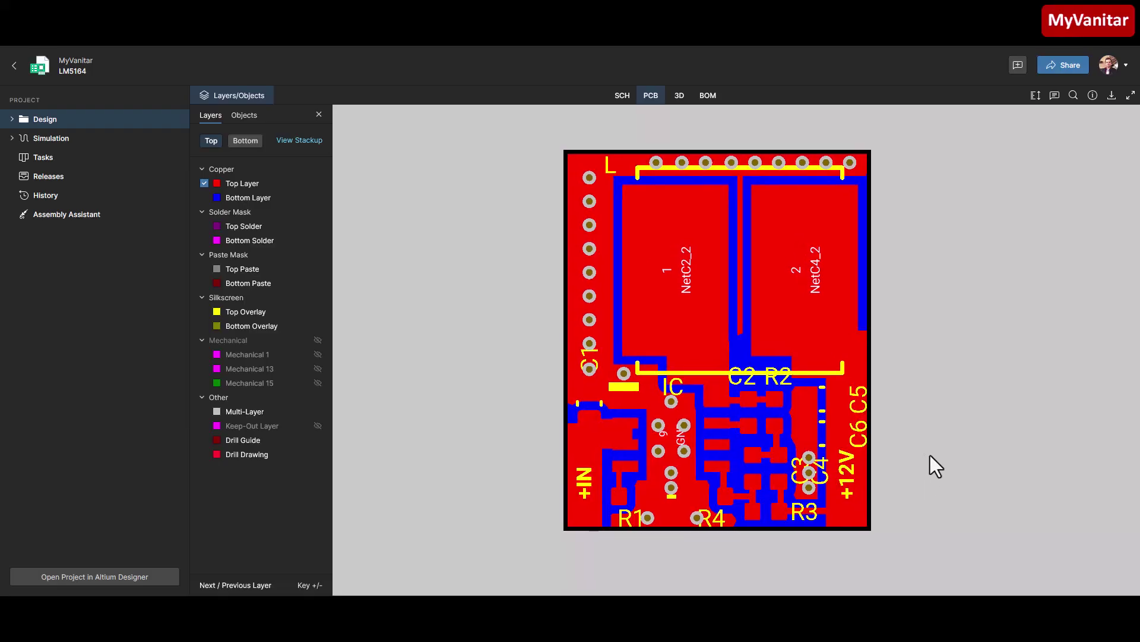
drag(931, 451, 910, 434)
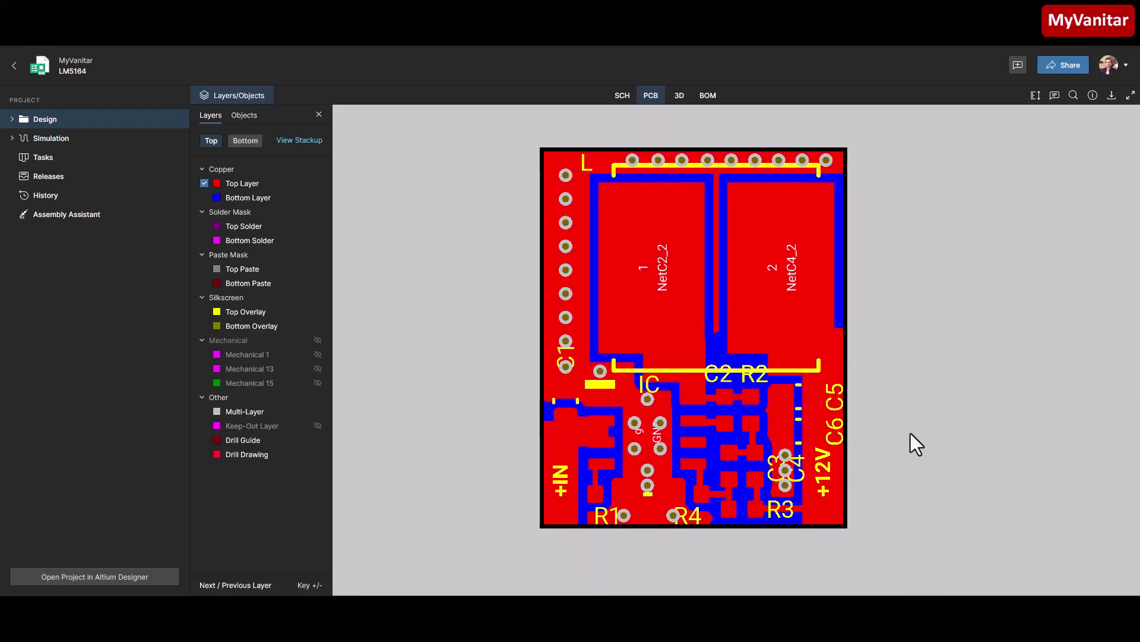